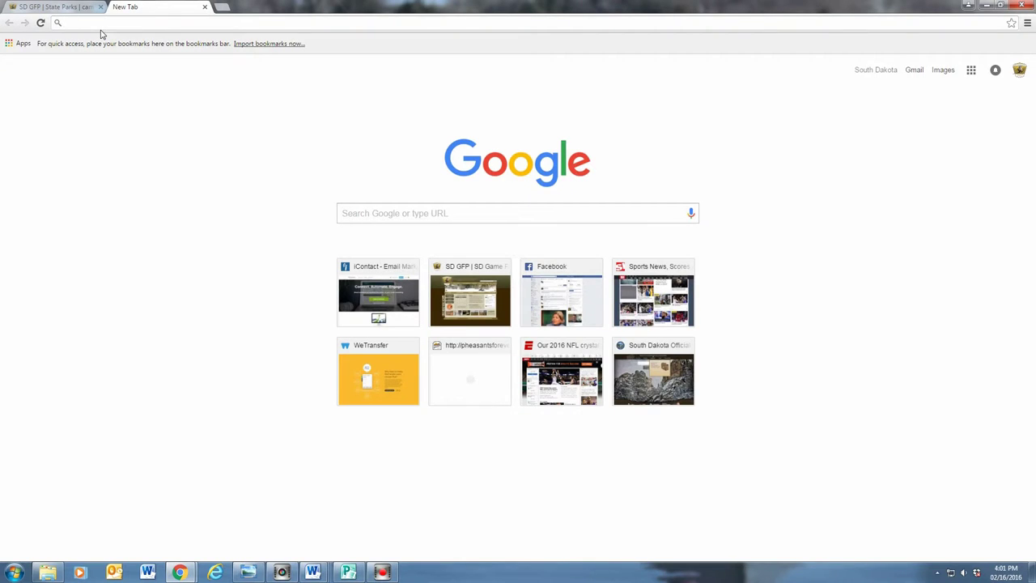
- Load campsd.com from the Chrome address bar
text(camp)
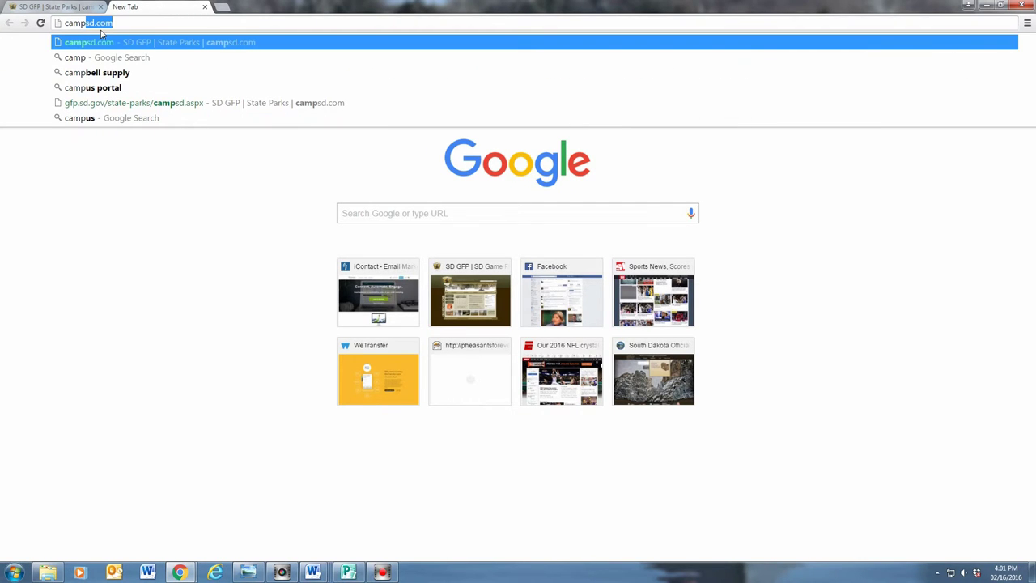
key(Return)
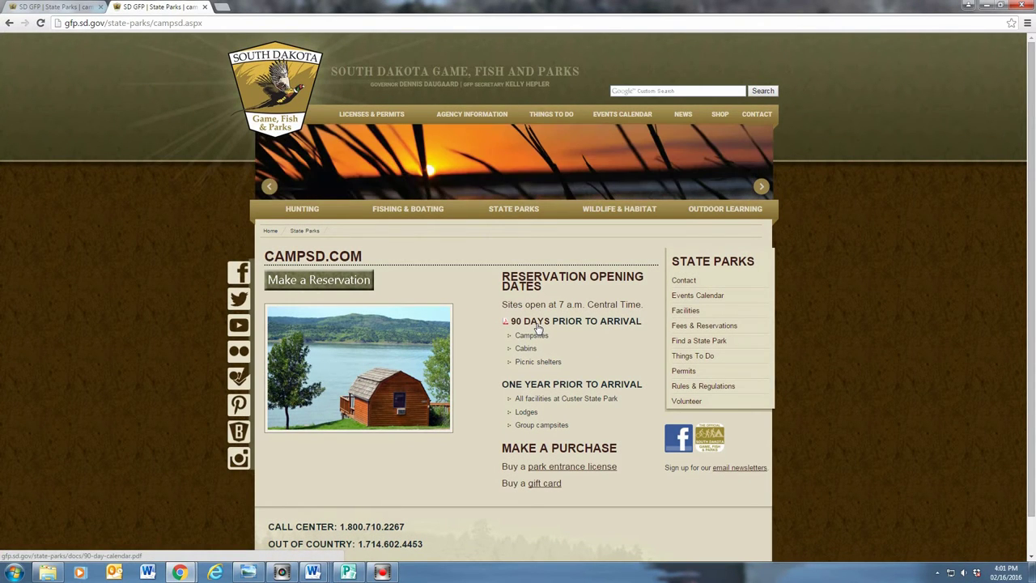
- Open the 90-day reservation window calendar PDF for 2016 arrivals
click(538, 324)
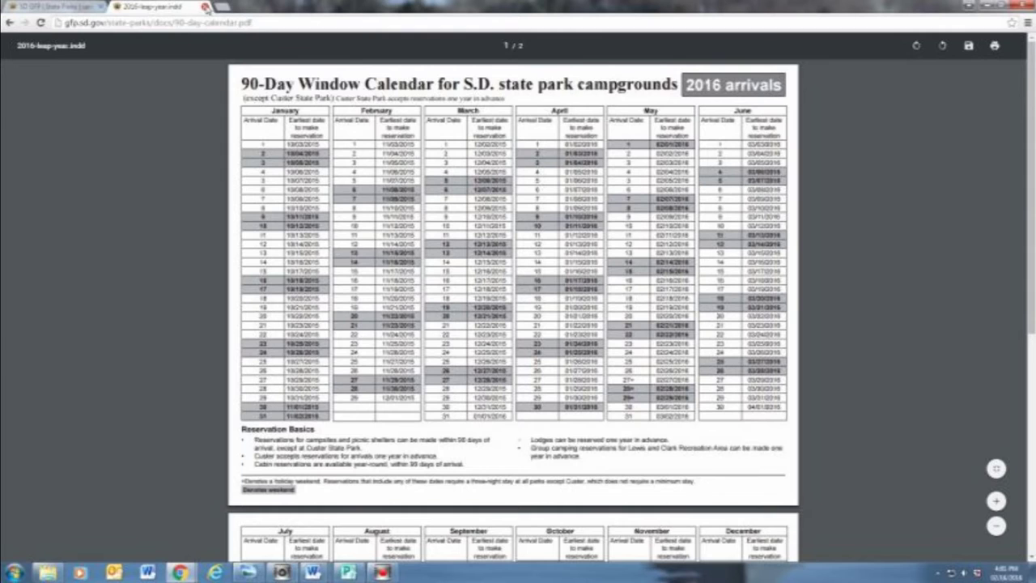
- Close the calendar and start a new reservation, leaving type, category and South Dakota unchanged
click(205, 6)
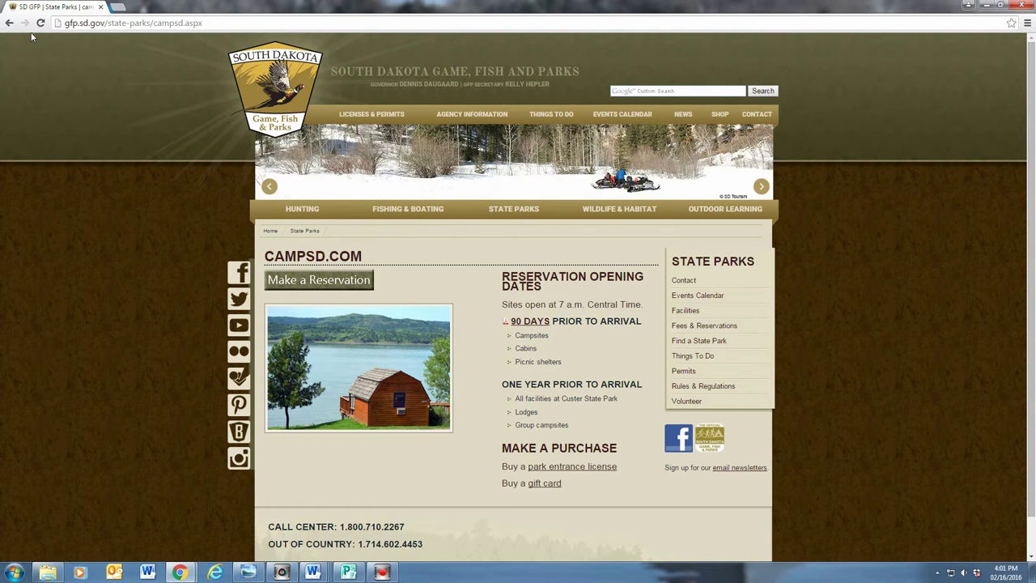
scroll(461, 307, down, 1)
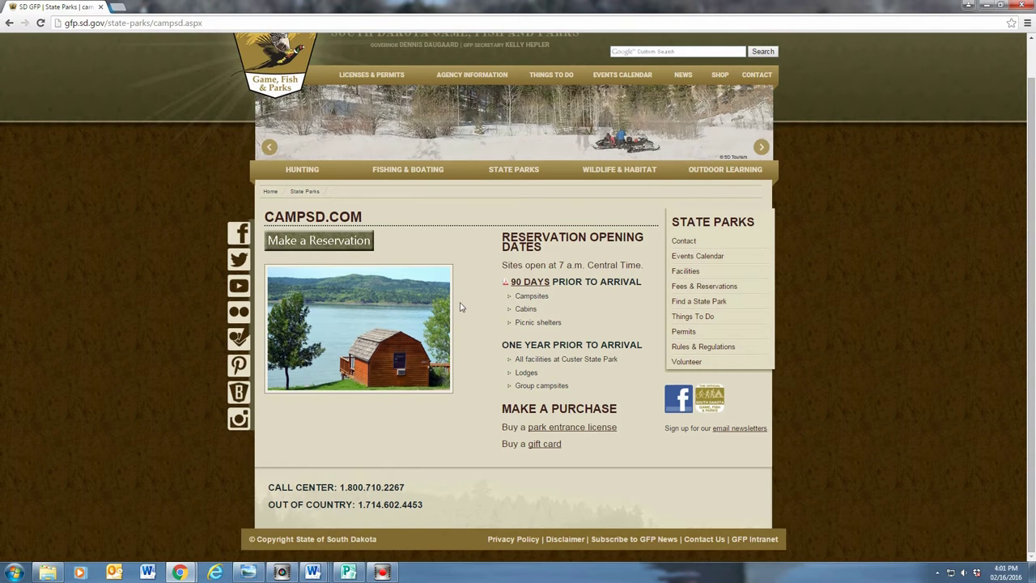
click(322, 240)
click(419, 254)
click(419, 254)
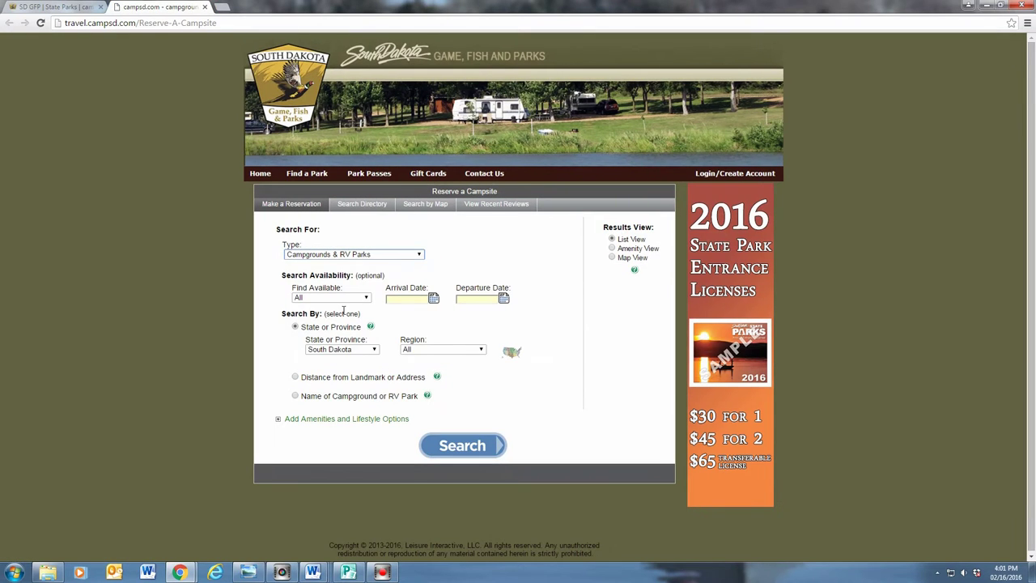
click(366, 299)
click(366, 299)
click(374, 349)
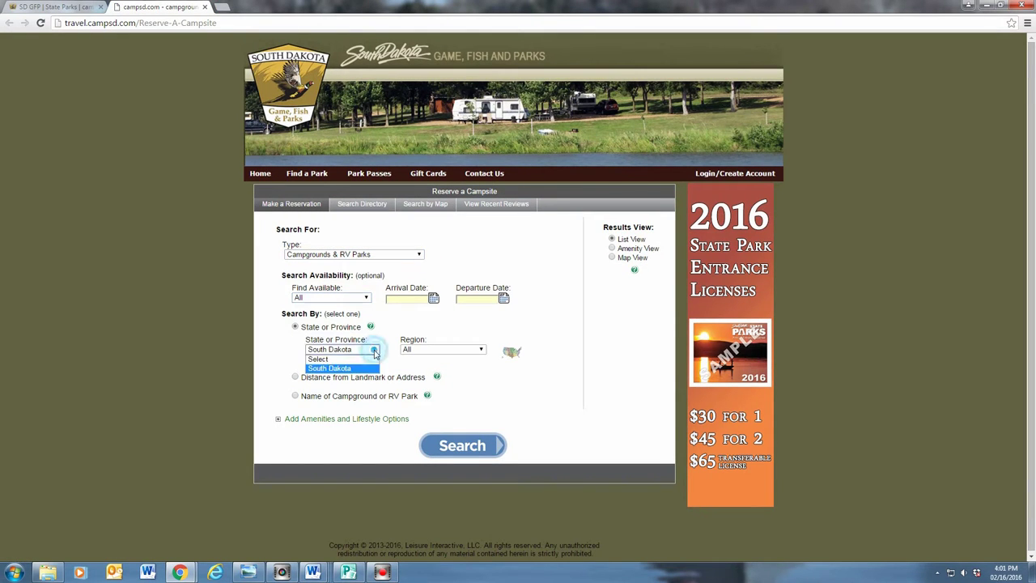
click(374, 349)
- Search Campsite or RV Site availability arriving February 24, 2016 and browse the results
click(340, 299)
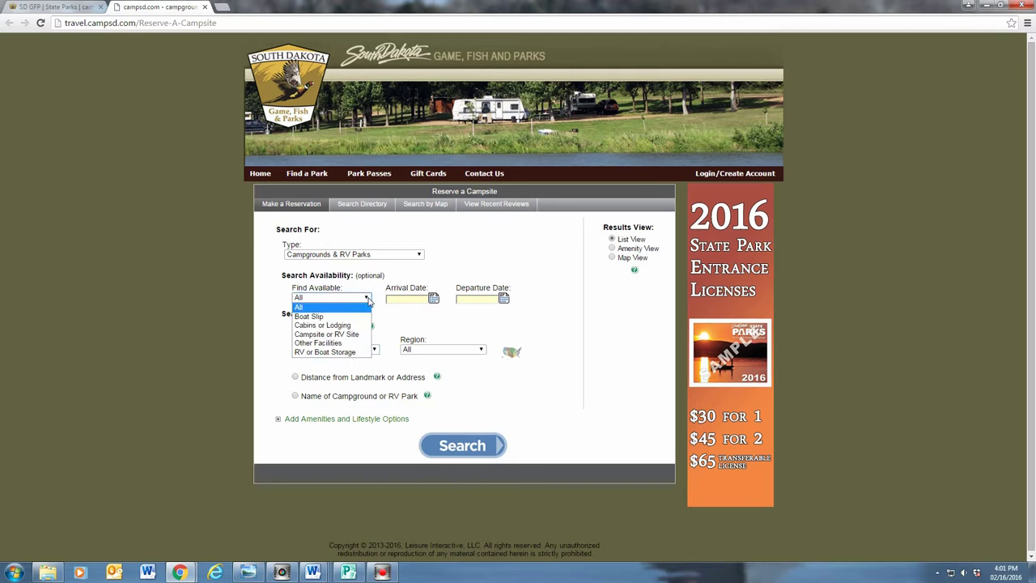
click(328, 335)
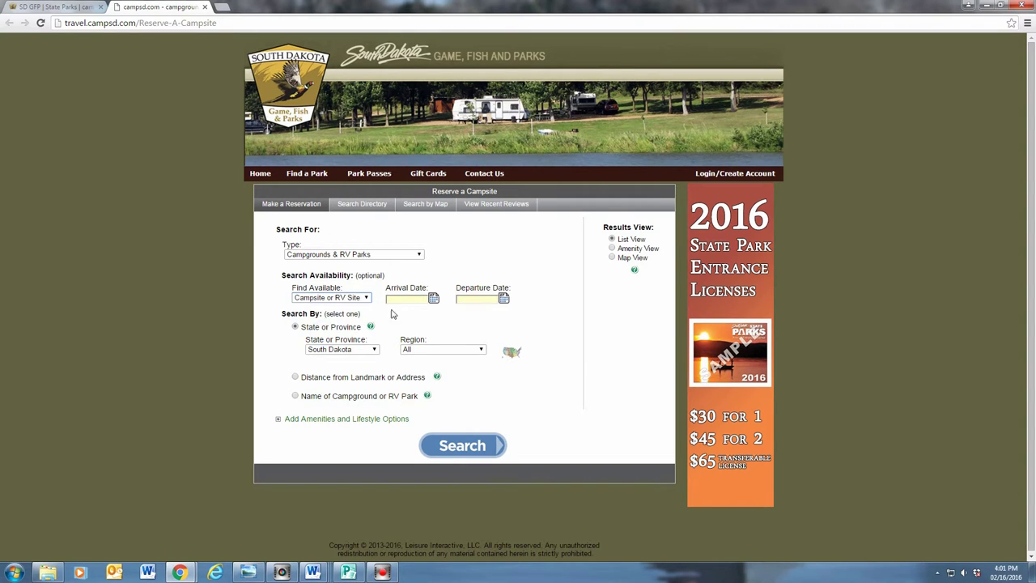
click(433, 299)
click(434, 366)
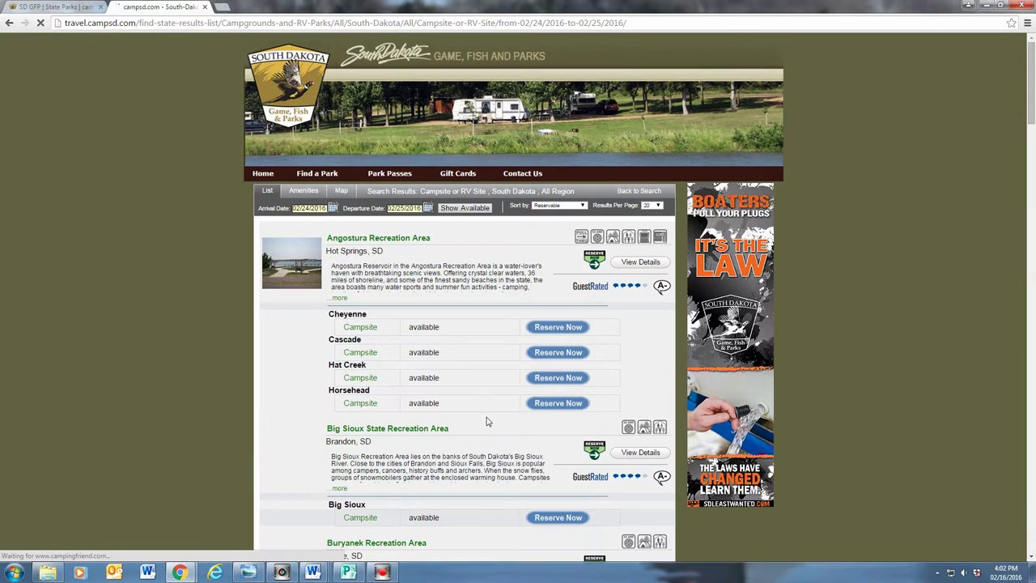
scroll(488, 346, down, 8)
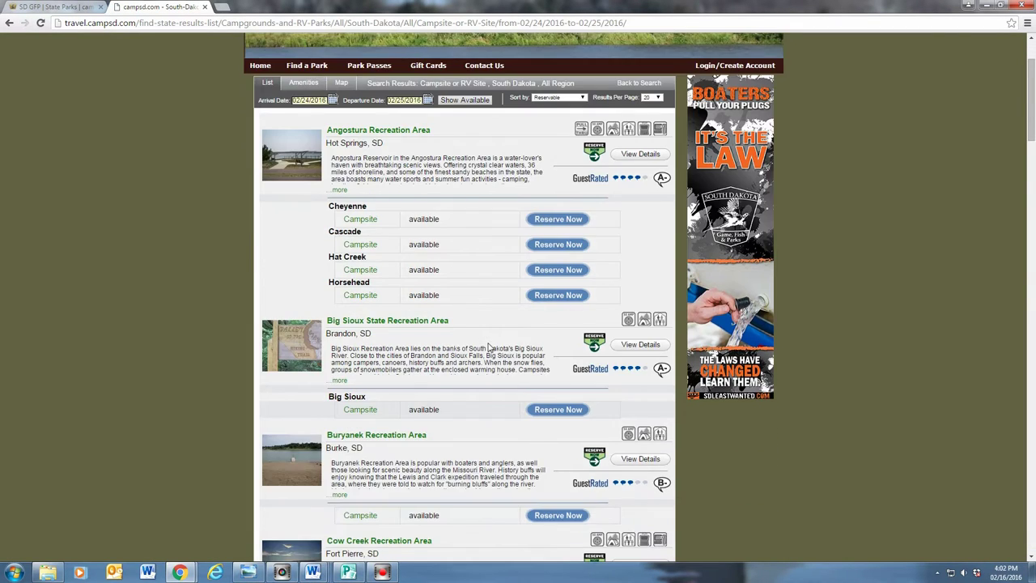
scroll(488, 346, down, 5)
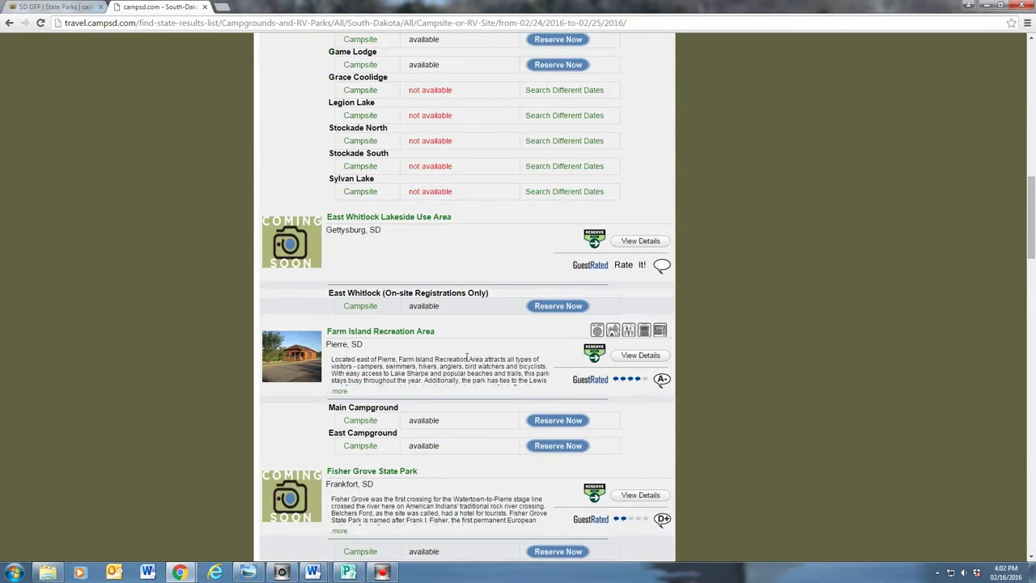
scroll(468, 323, down, 1)
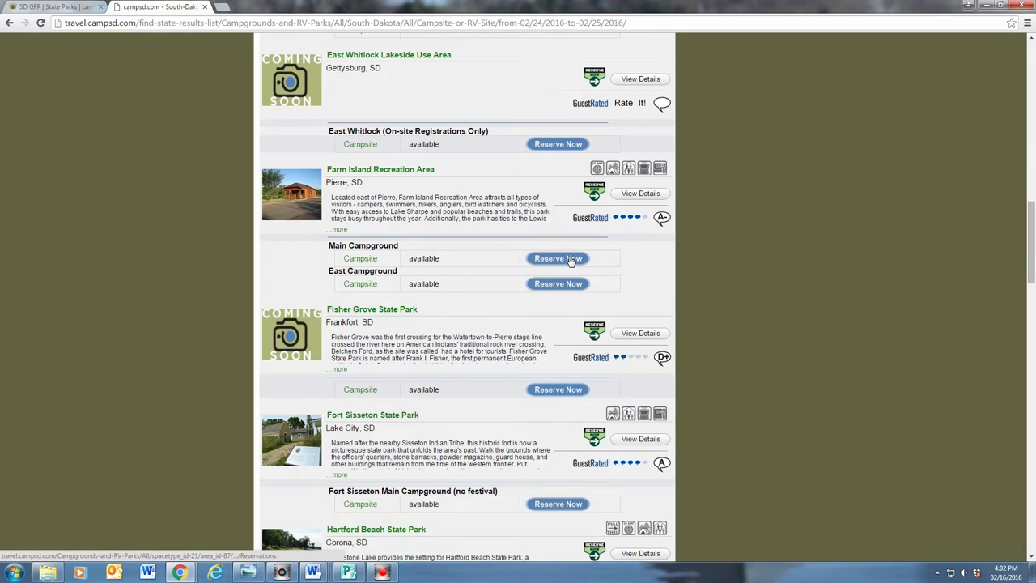
- Reserve at Farm Island's Main Campground and review its reservation page
click(548, 259)
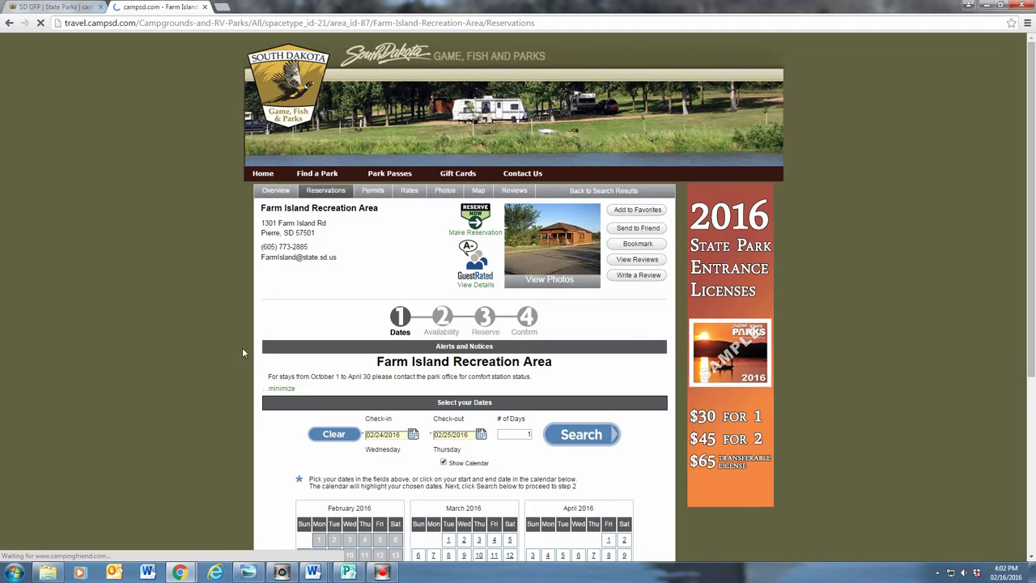
scroll(207, 352, down, 2)
scroll(203, 353, down, 2)
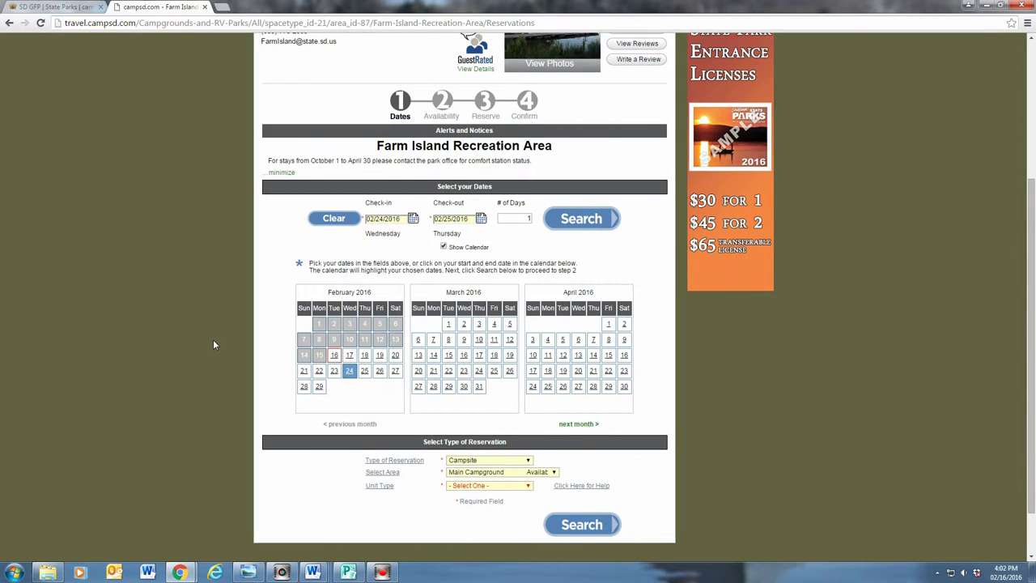
scroll(214, 340, down, 1)
scroll(216, 345, down, 1)
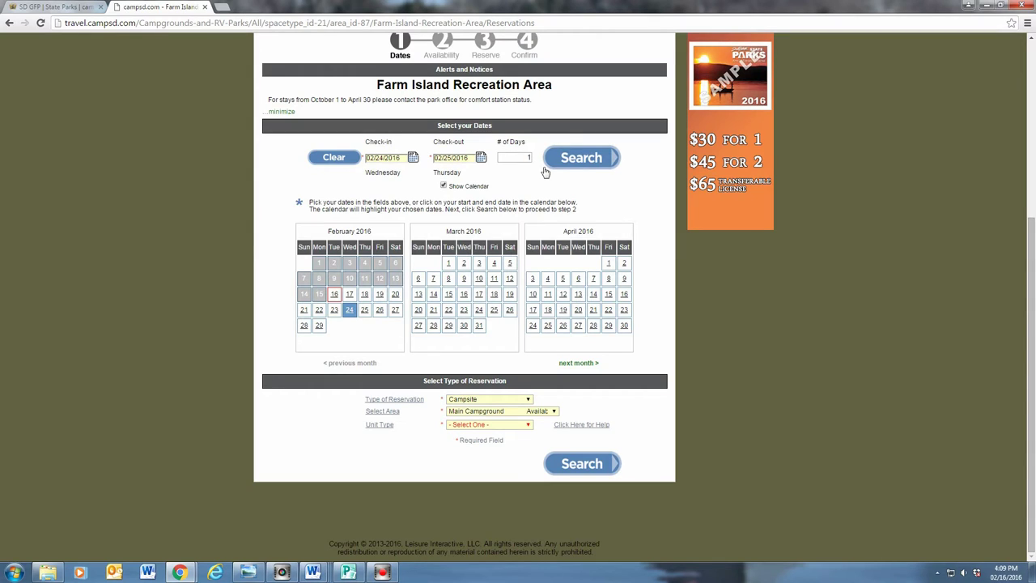
- Keep Campsite as the reservation type and Main Campground as the area
click(528, 399)
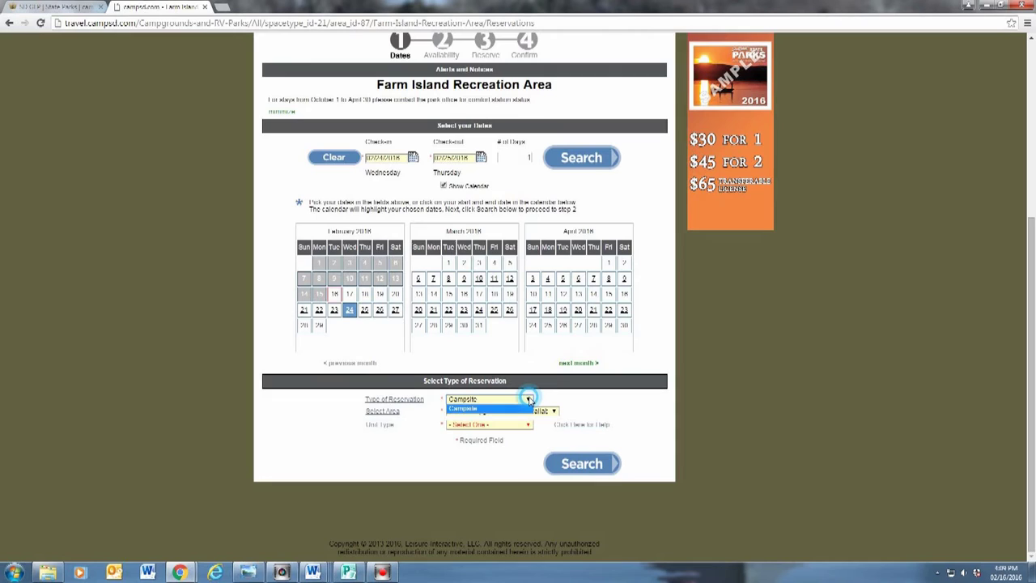
click(529, 407)
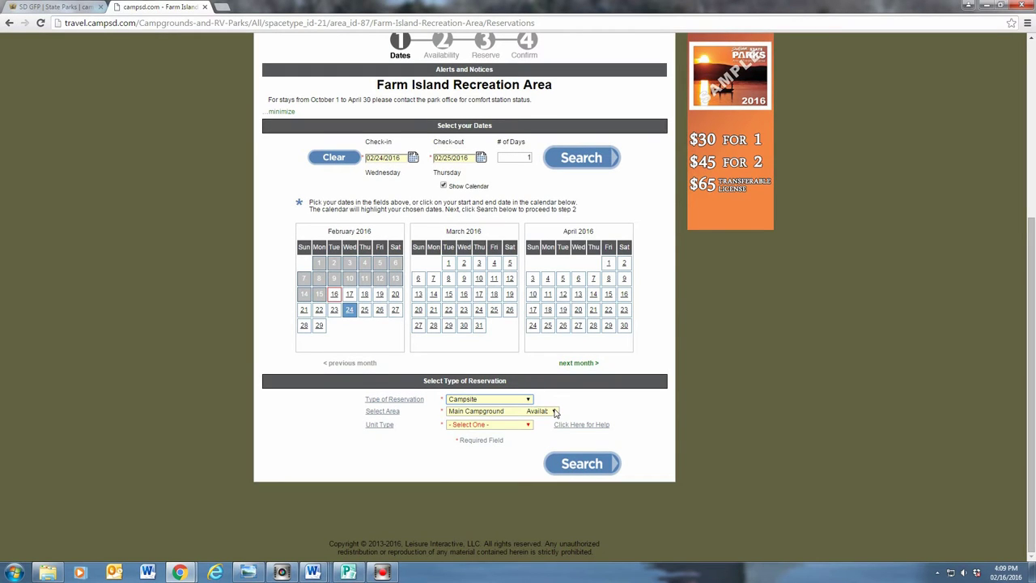
click(554, 411)
click(555, 413)
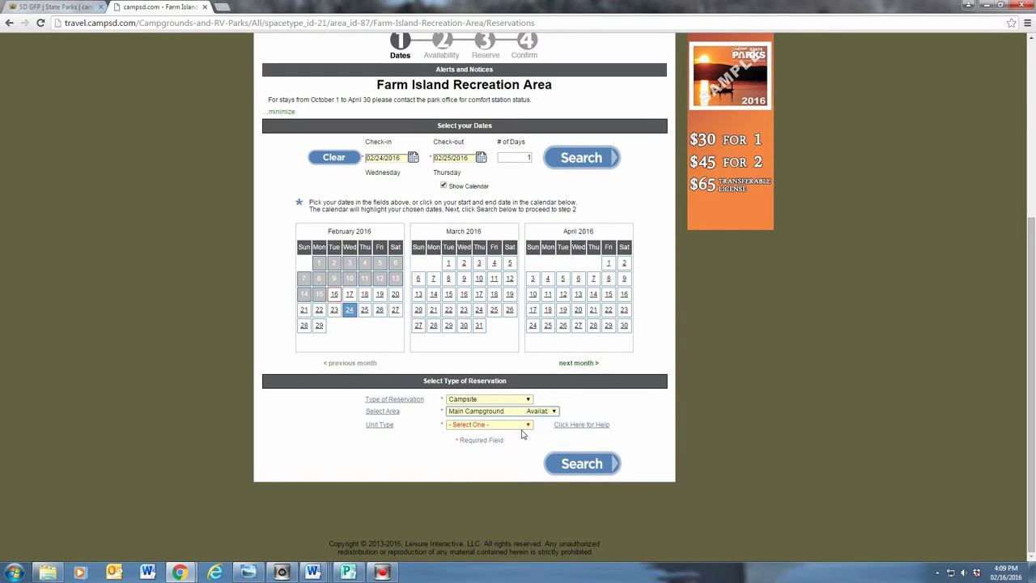
click(528, 426)
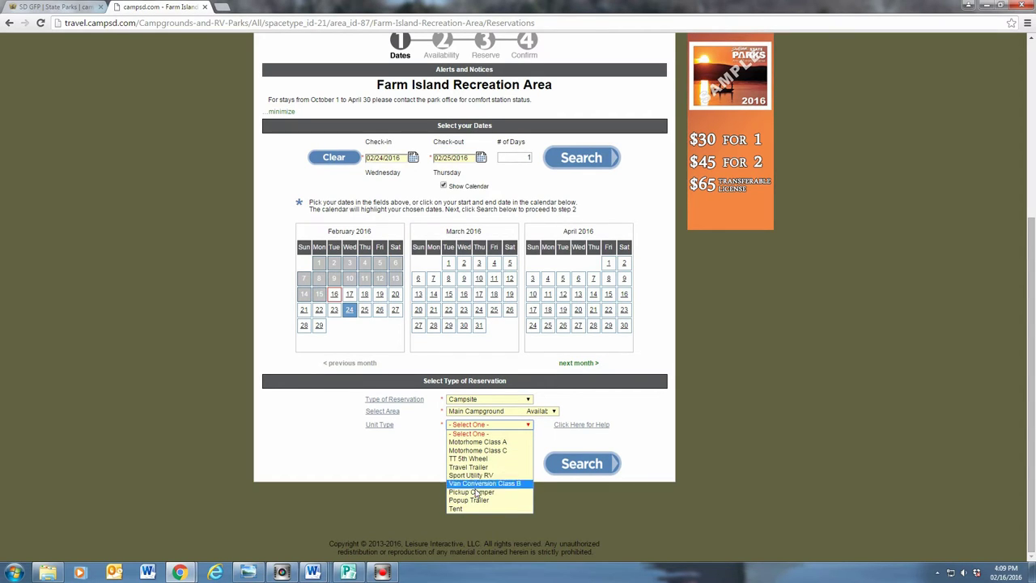
- Search for a Motorhome Class A with 2 slide-outs, 13-foot width and 50 amp service
click(484, 442)
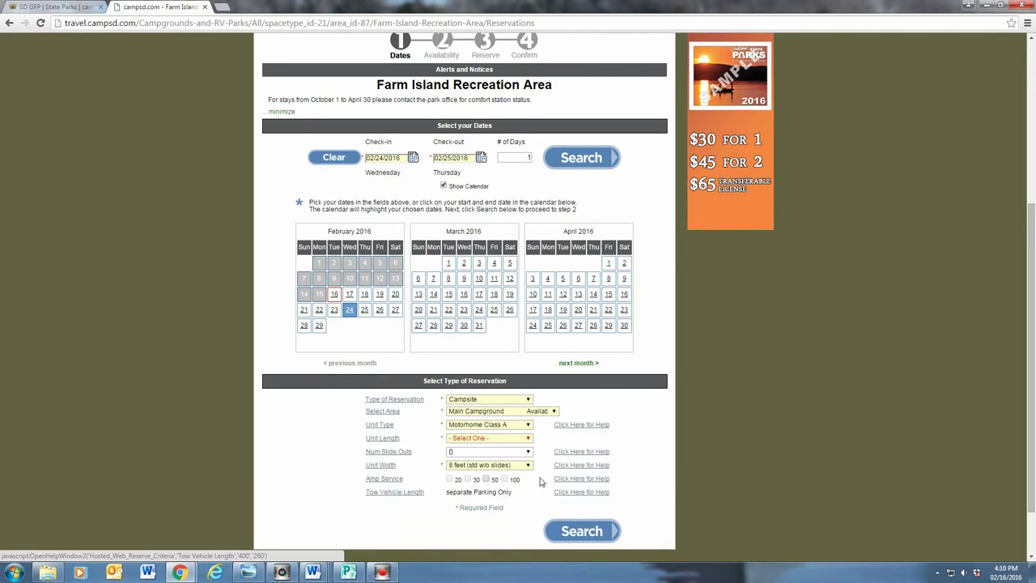
click(532, 456)
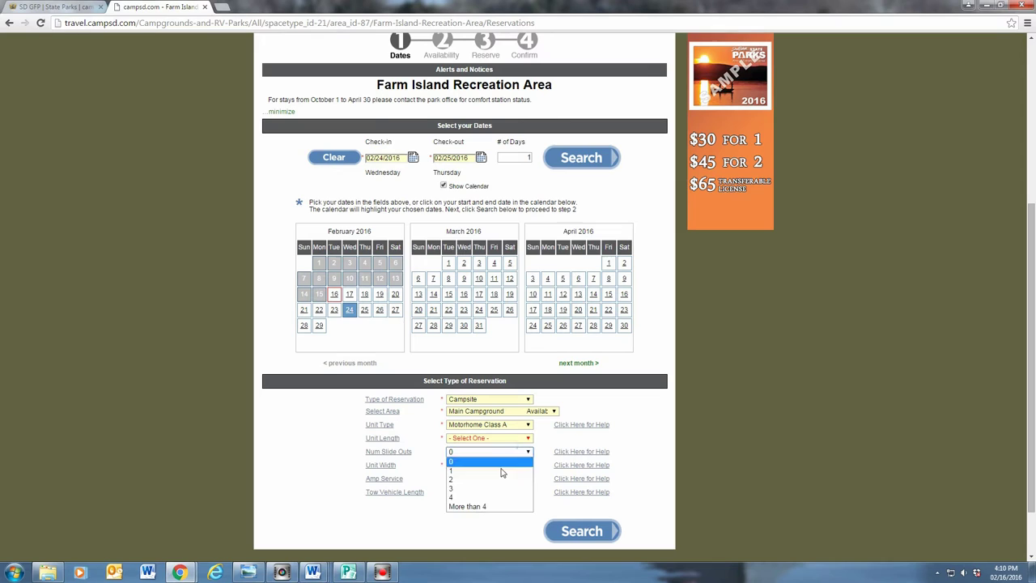
click(494, 480)
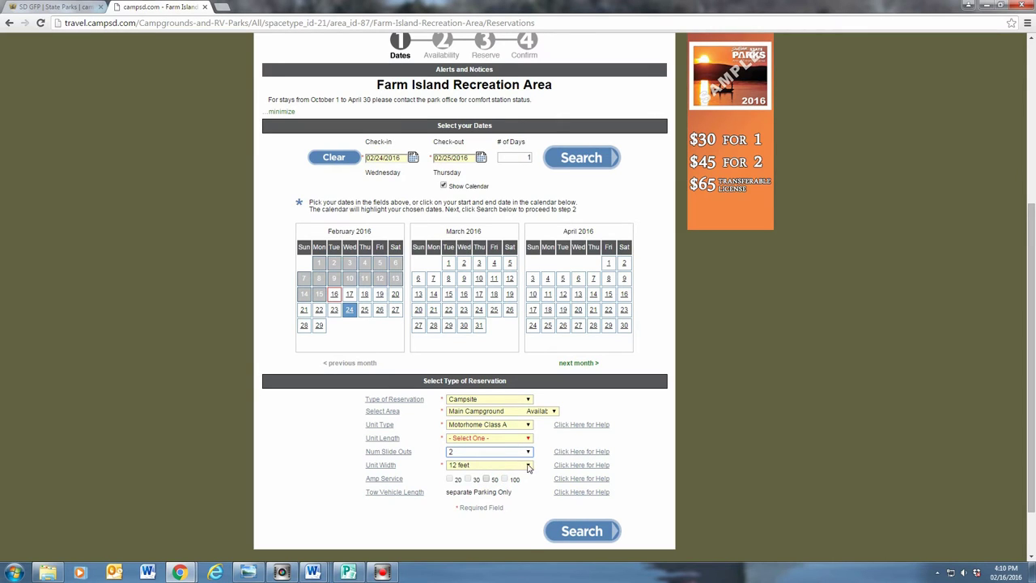
click(528, 465)
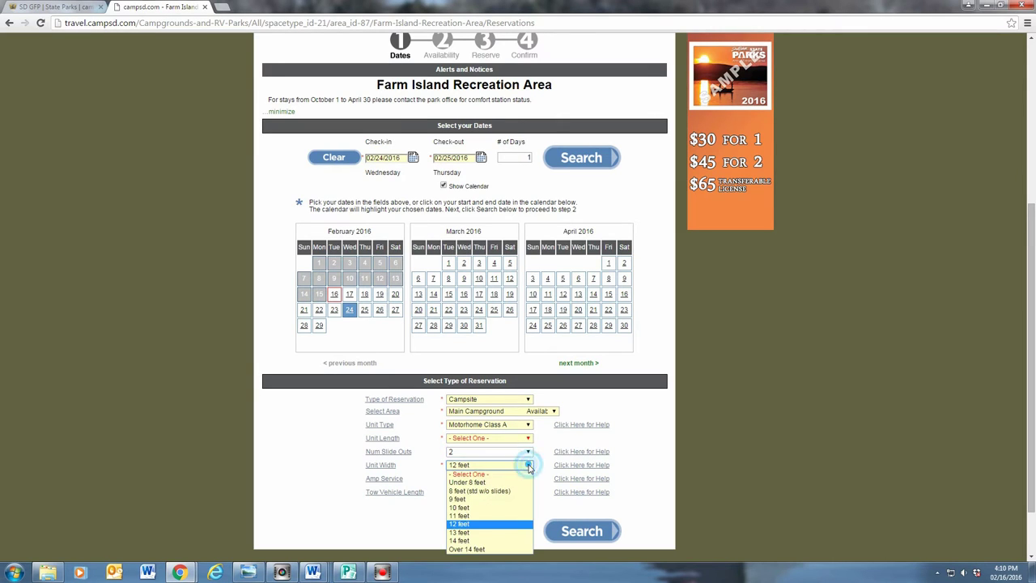
click(468, 532)
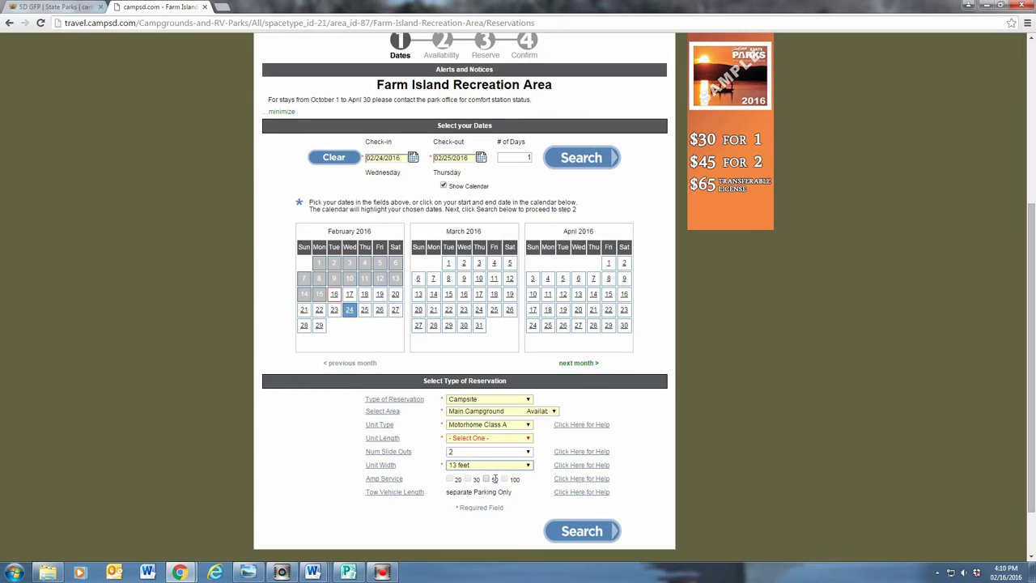
click(487, 479)
click(590, 530)
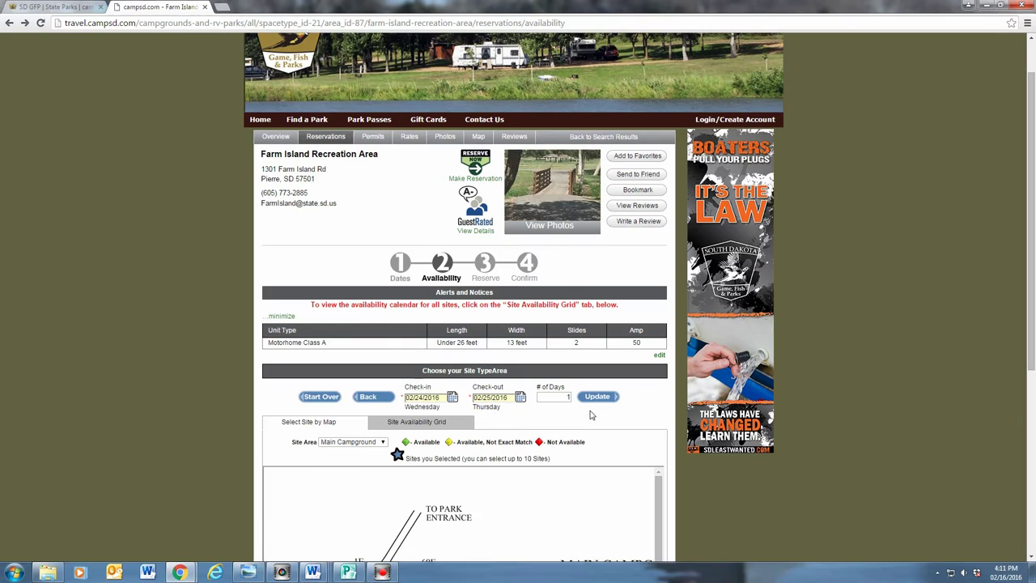
- Inspect site C1 on the map, then add site 26E ($19.00) to the cart
scroll(575, 389, down, 2)
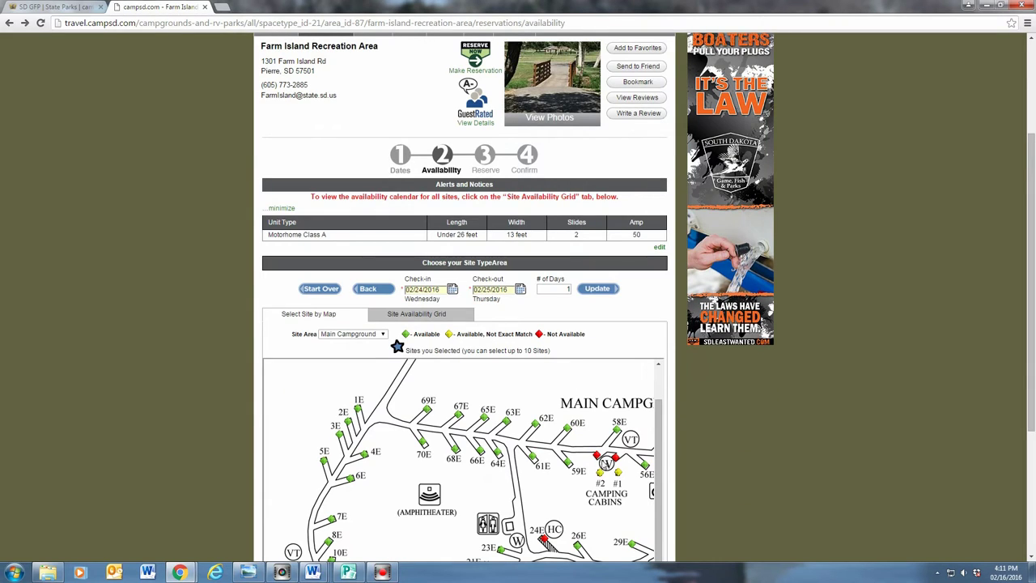
click(597, 457)
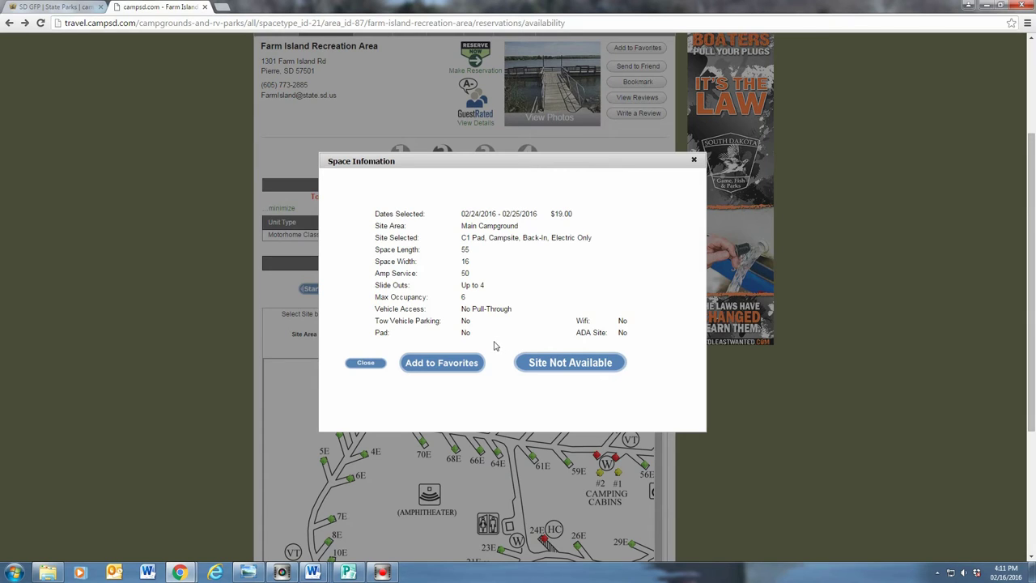
click(365, 362)
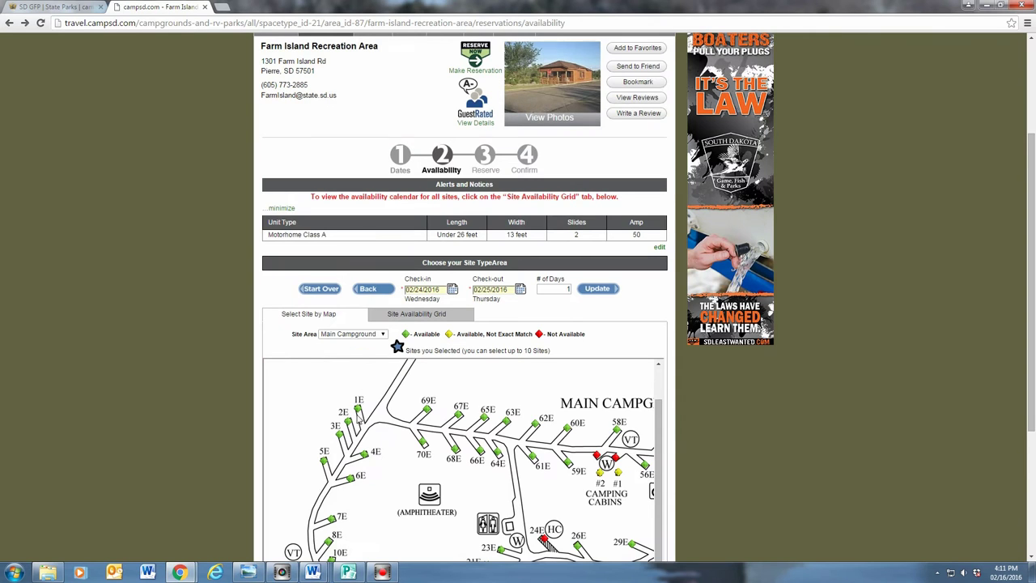
scroll(359, 419, down, 2)
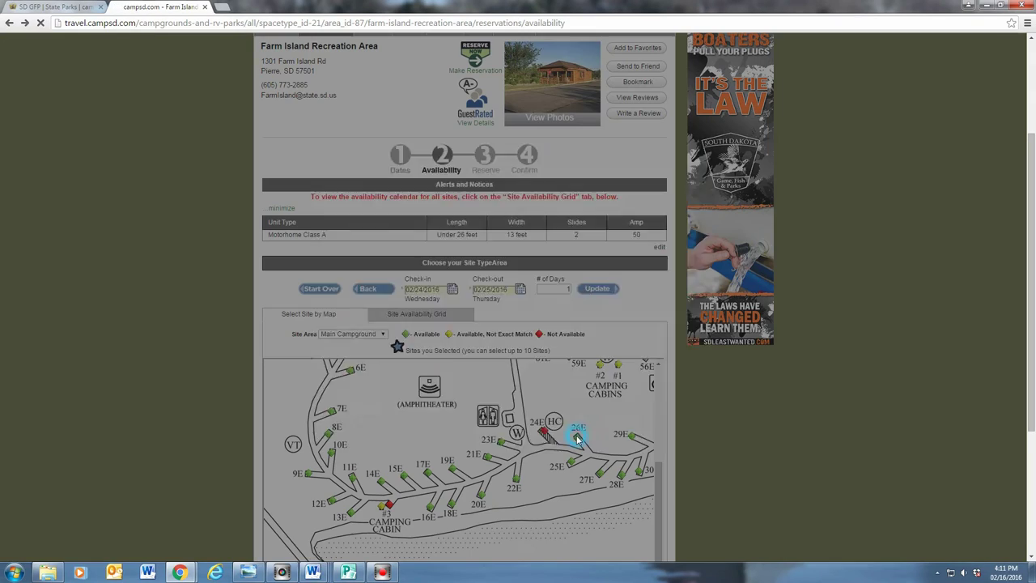
click(576, 438)
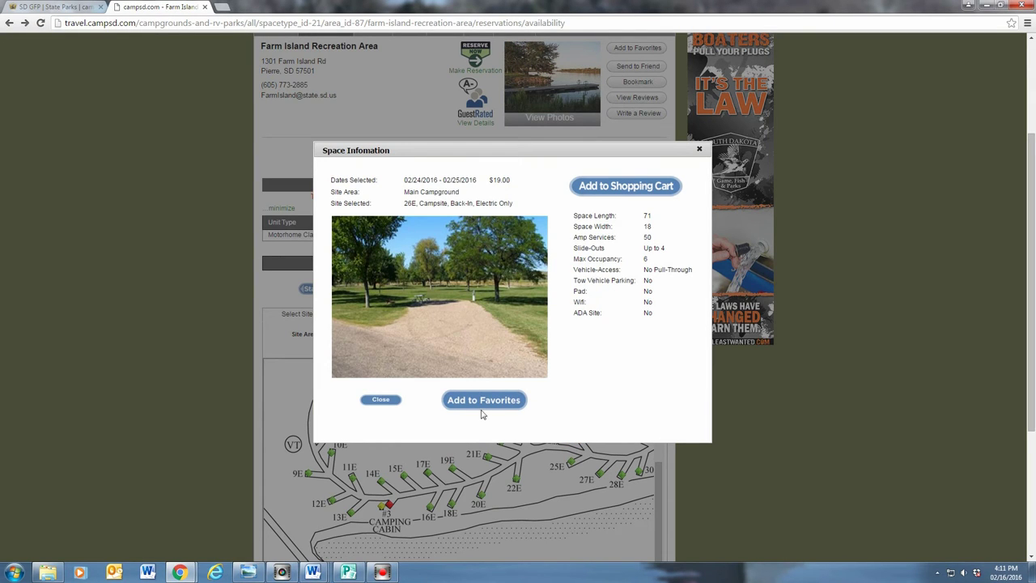
click(630, 186)
- Check out and enter the guest's first and last name, street address, zip code and city/state
click(628, 293)
scroll(292, 309, down, 1)
click(365, 258)
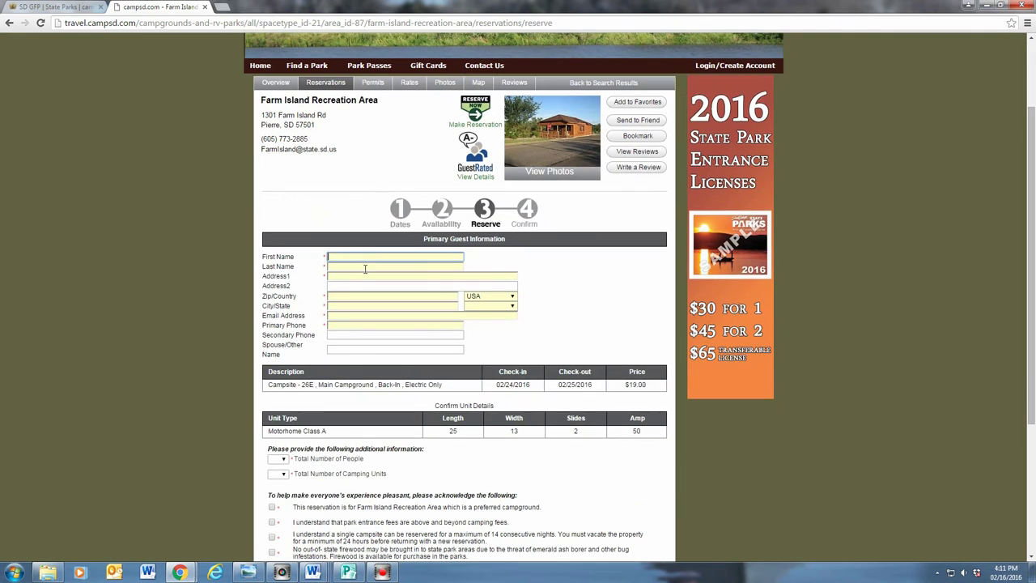
text(john doe)
key(Tab)
text(Doe)
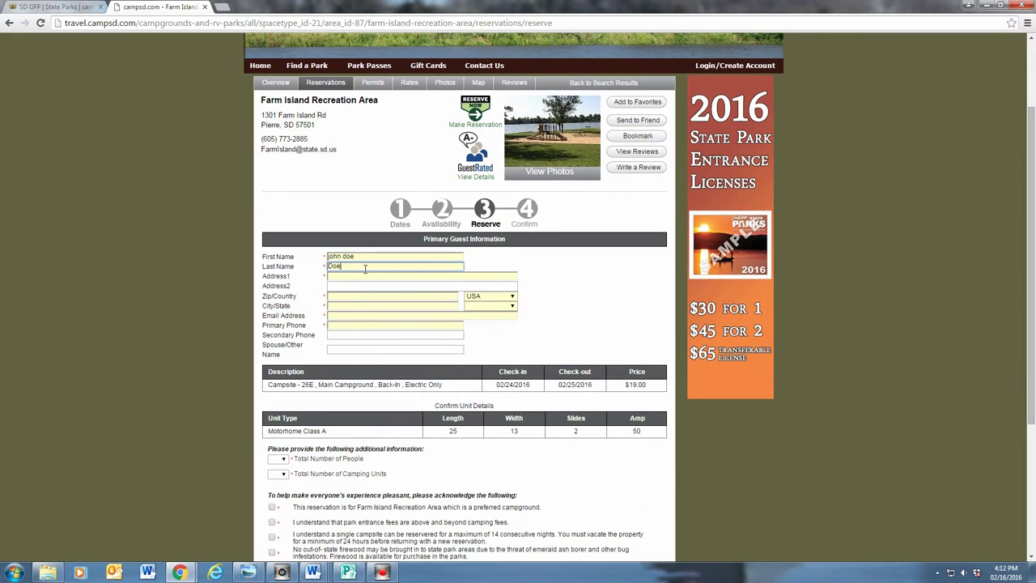
key(Tab)
text(1313 mockingbird lane)
key(Tab)
key(Tab)
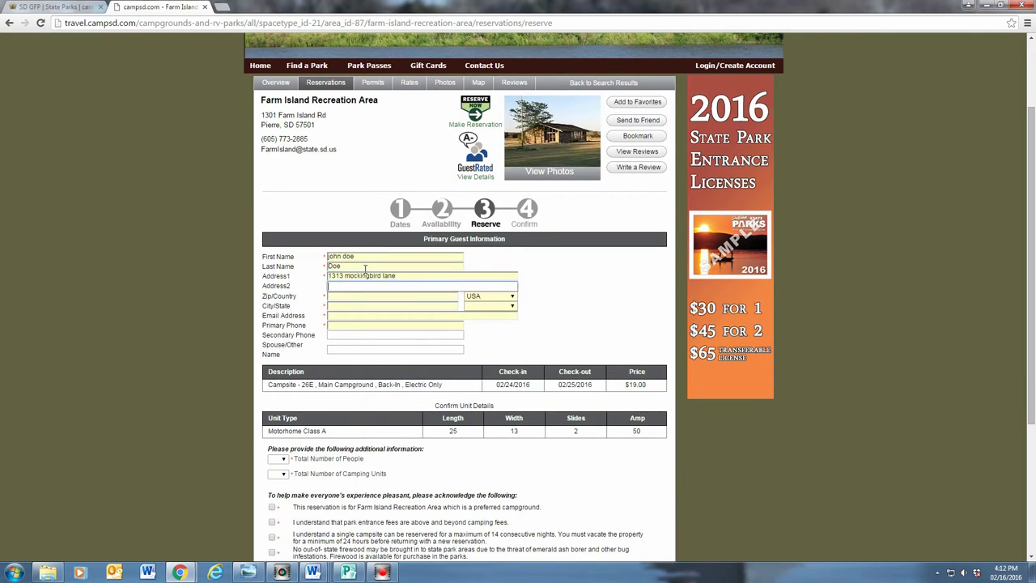
text(57501)
click(348, 398)
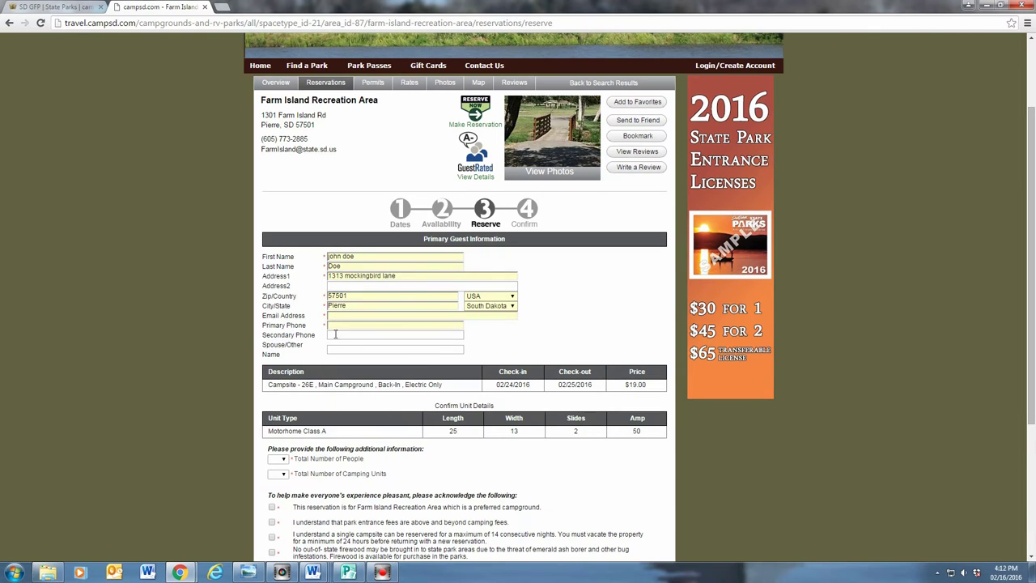
- Set 4 people and 1 camping unit, and tick all four acknowledgements
scroll(352, 365, down, 3)
click(282, 298)
click(275, 330)
click(278, 311)
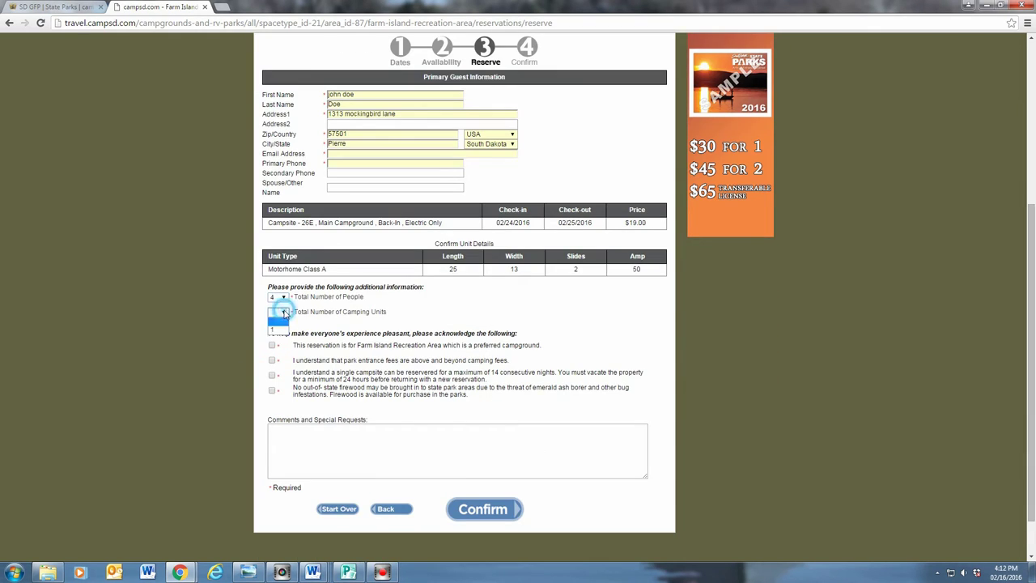
click(274, 326)
click(272, 345)
click(272, 360)
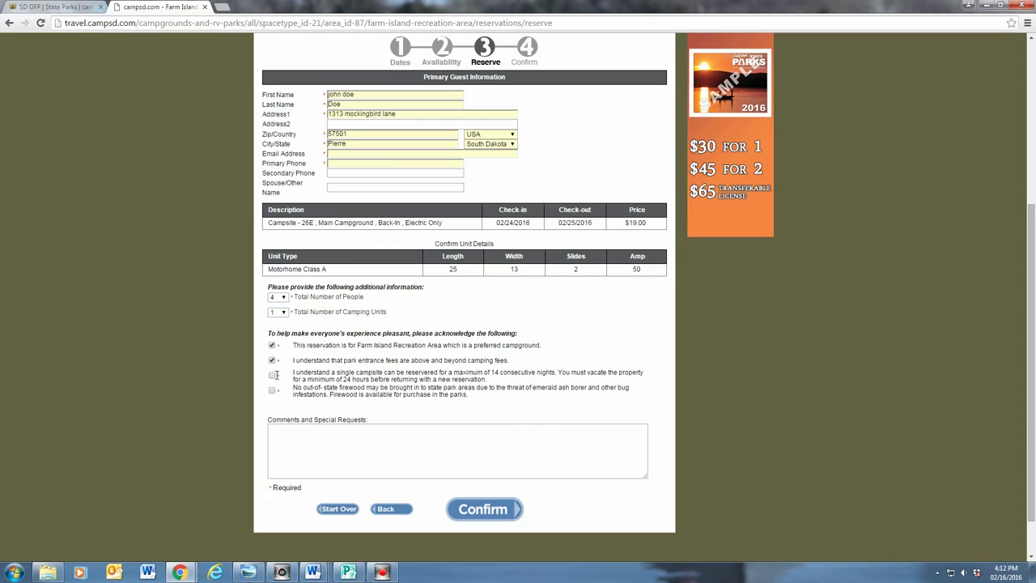
click(272, 374)
click(272, 391)
- Enter the guest's primary phone number and begin the e-mail address
click(349, 163)
text(605-59)
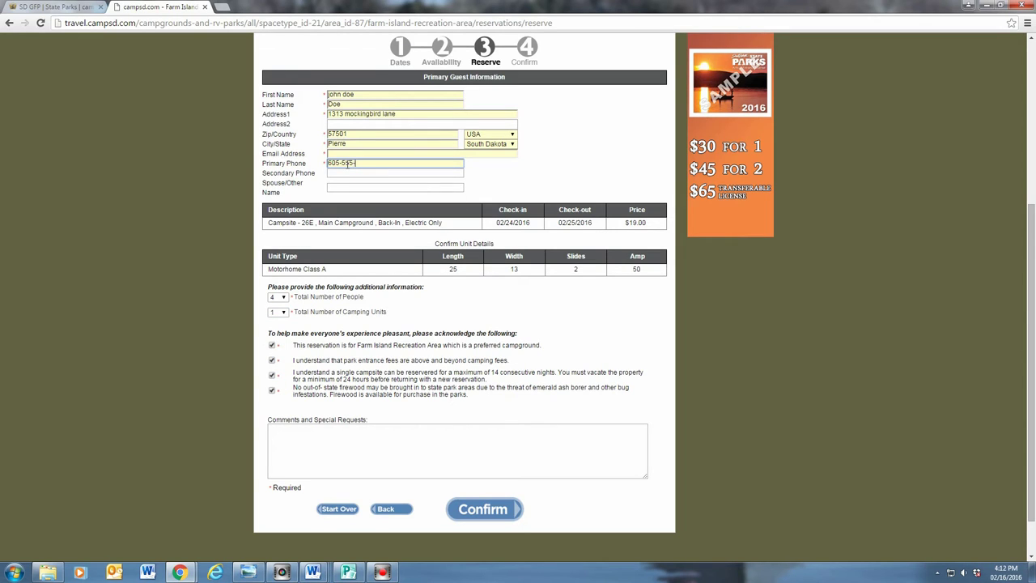
key(Tab)
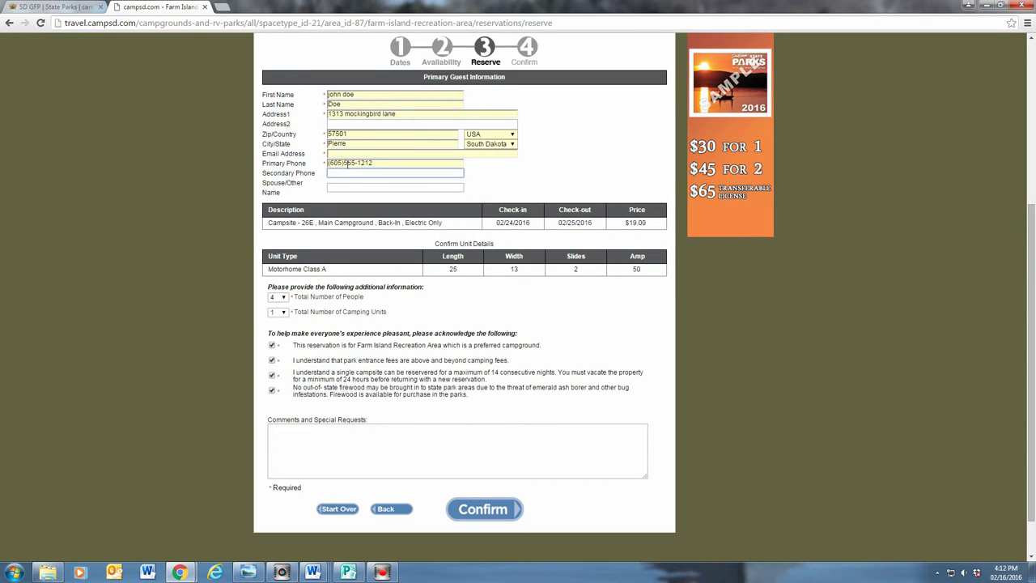
click(348, 154)
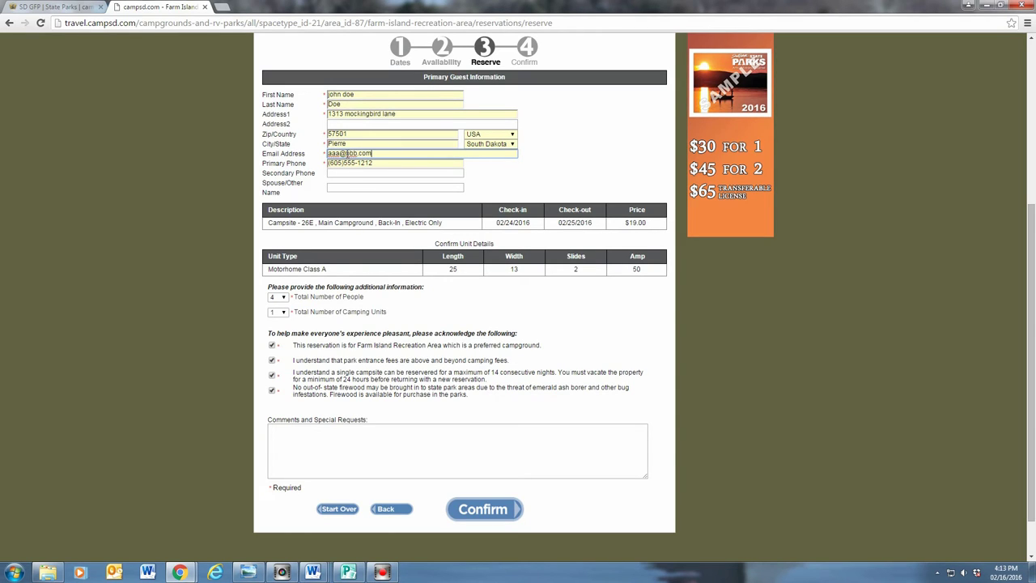
- Confirm the guest details and review payment options for the $20.05 total, ending on credit card
click(490, 509)
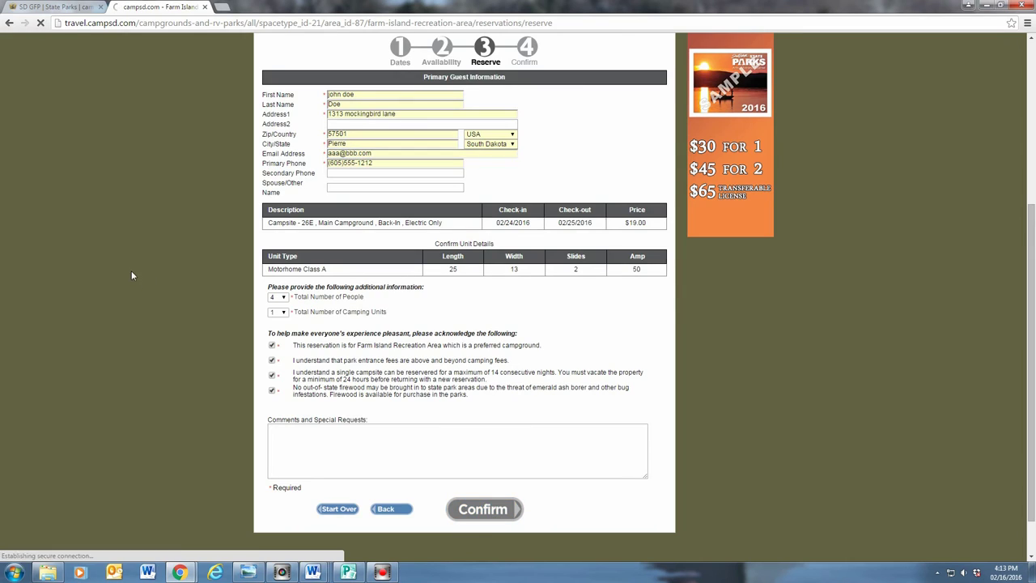
scroll(176, 271, down, 2)
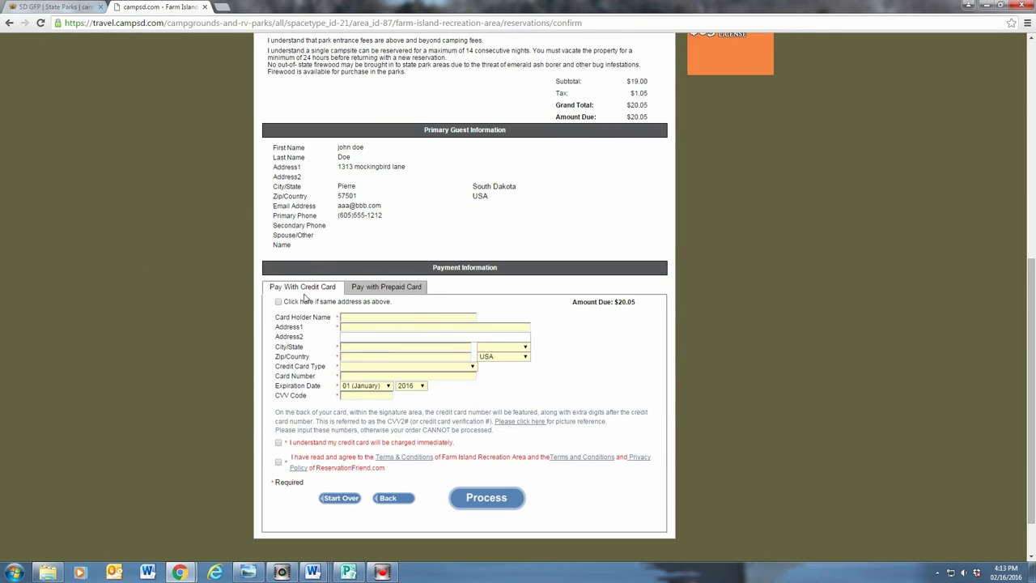
click(390, 290)
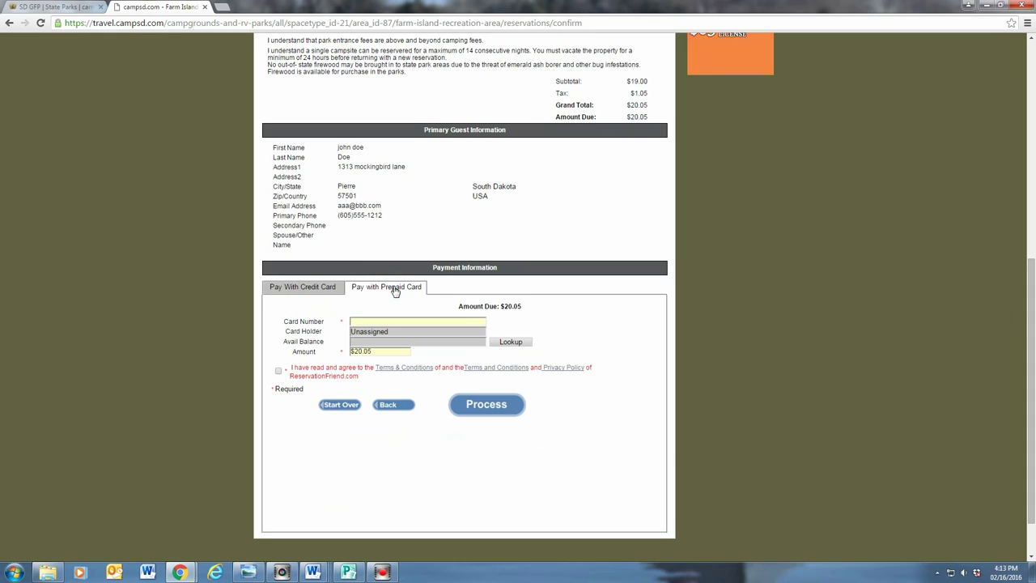
click(294, 289)
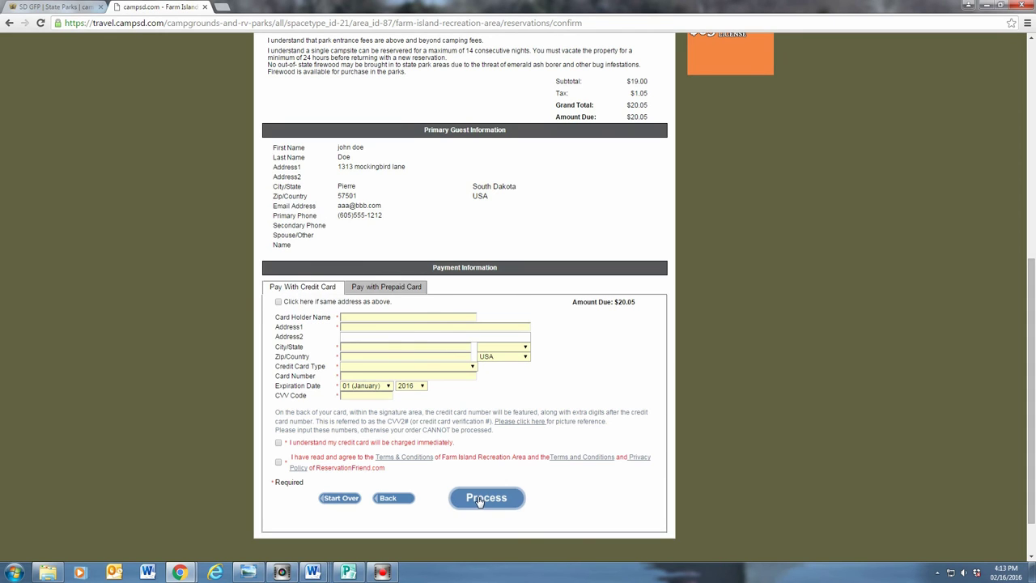